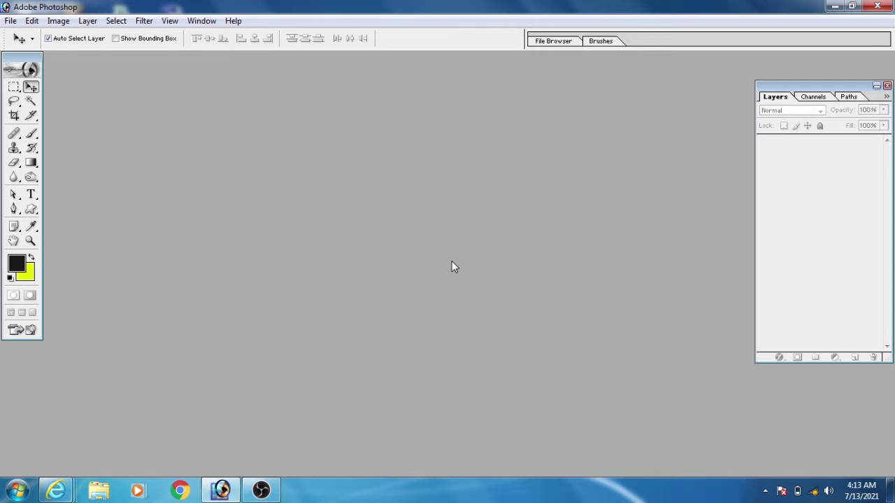
Open the cat-5433171_1280 image from the Creative commons licenses folder.
click(11, 21)
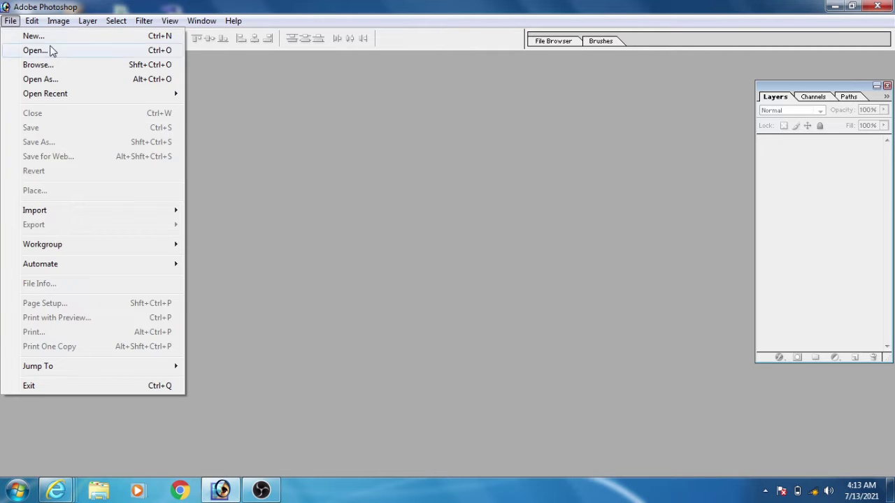
click(53, 49)
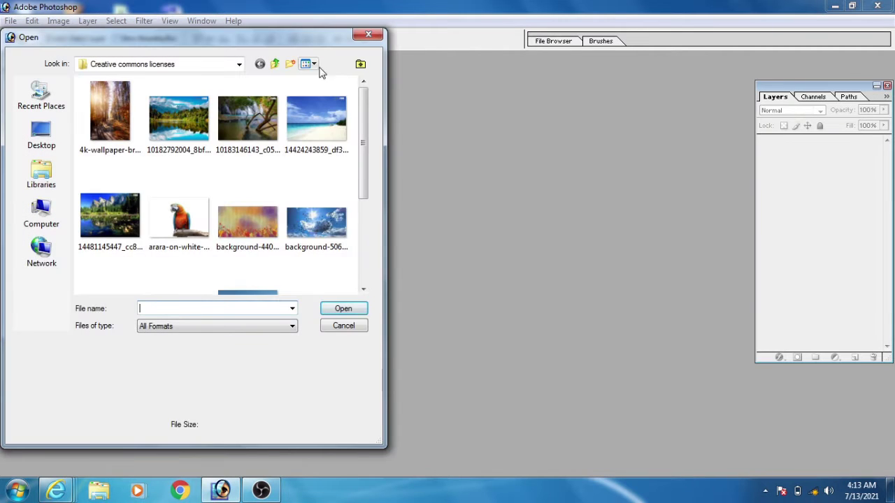
drag(366, 133, 362, 230)
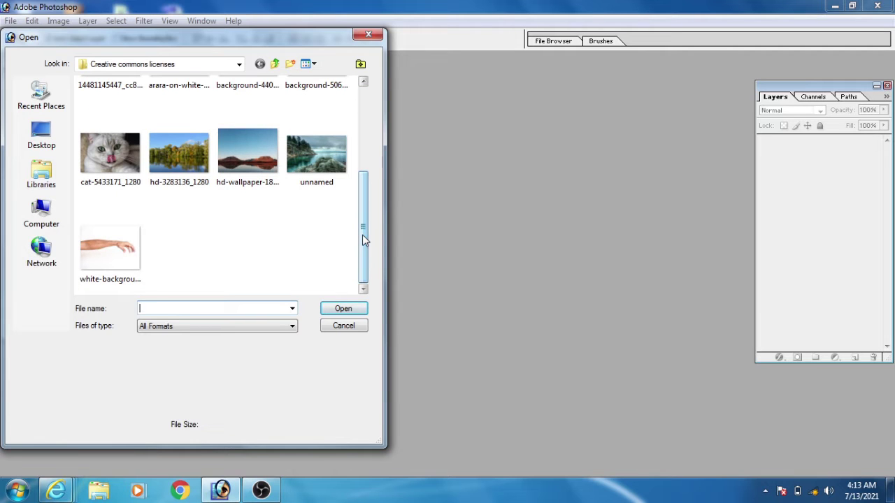
double_click(114, 148)
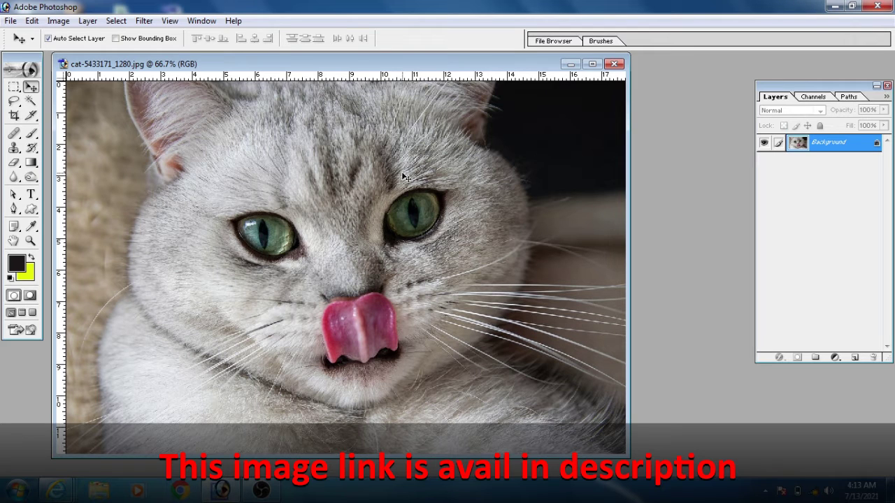
Duplicate the Background layer within the same document, keeping the suggested name.
right_click(850, 146)
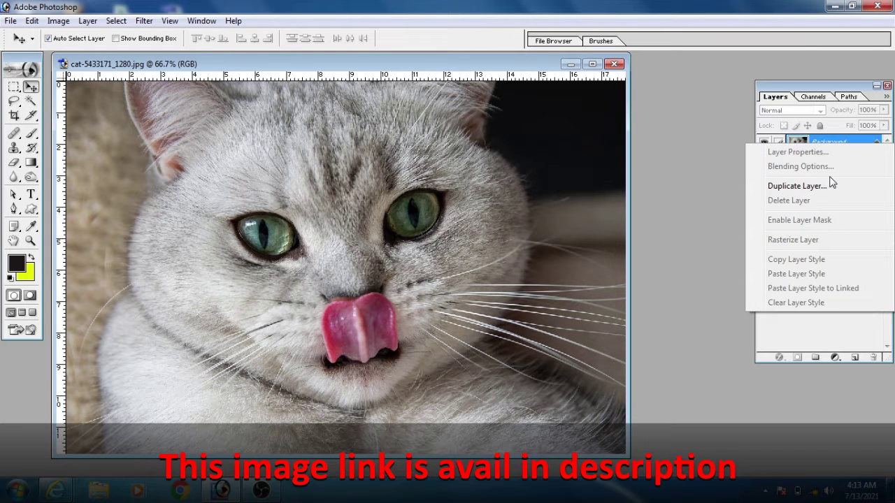
click(798, 186)
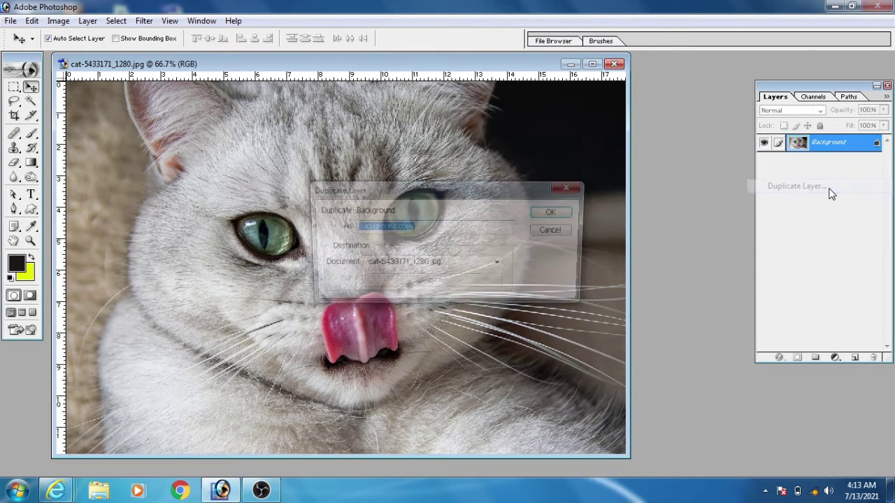
click(557, 213)
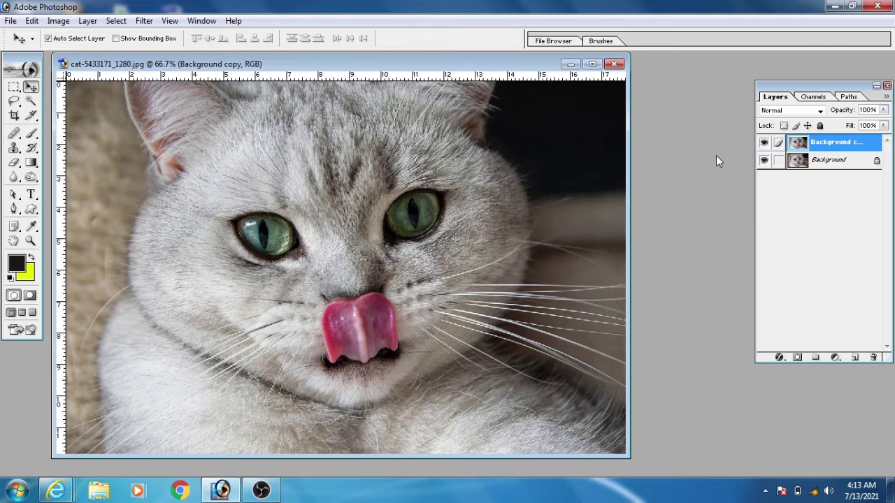
Liquify the duplicate layer by warping the fur above both of the cat's eyes down over them, with brush size 73 and pressure 48.
click(145, 22)
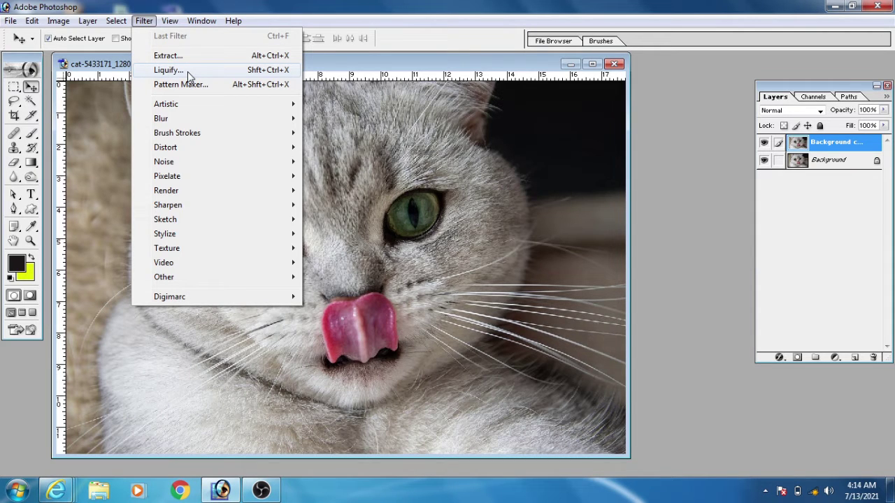
click(169, 70)
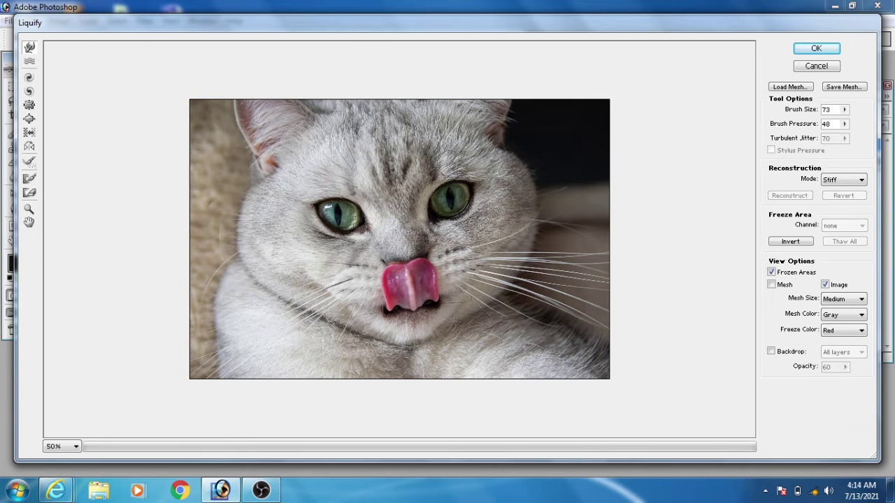
drag(448, 165, 452, 204)
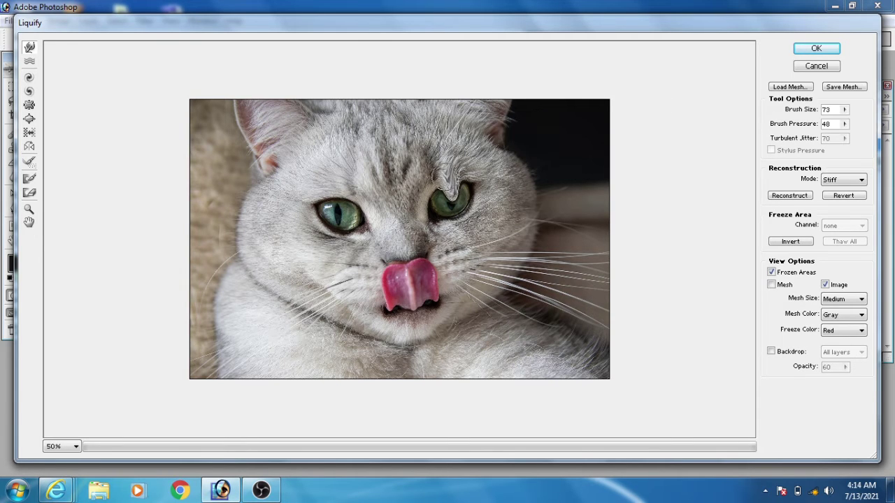
mouse_move(442, 160)
mouse_down()
mouse_move(443, 200)
mouse_move(453, 203)
mouse_move(448, 221)
mouse_up()
mouse_move(441, 167)
mouse_down()
mouse_move(439, 213)
mouse_move(459, 190)
mouse_up()
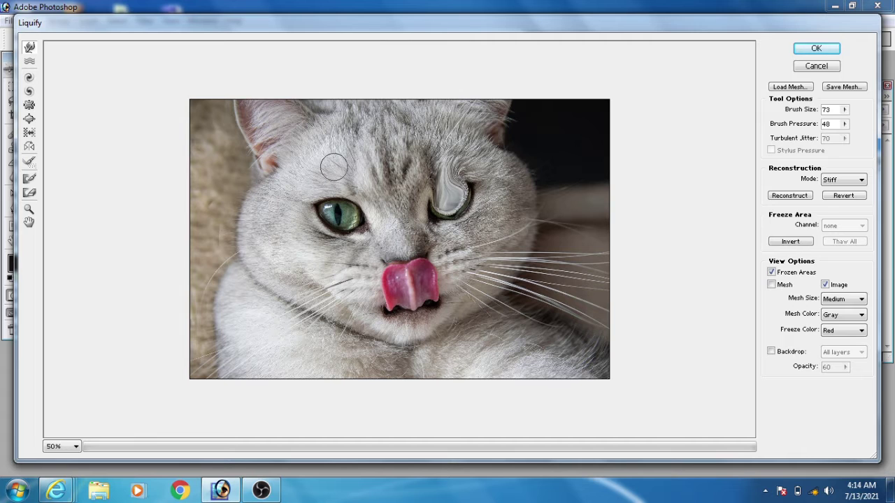
mouse_move(343, 183)
mouse_down()
mouse_move(339, 218)
mouse_move(329, 184)
mouse_move(321, 198)
mouse_move(348, 216)
mouse_move(331, 209)
mouse_up()
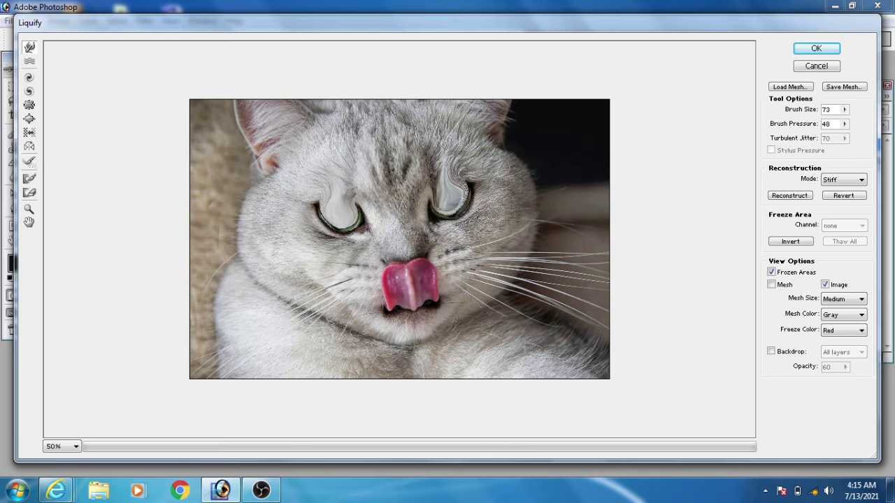
click(816, 49)
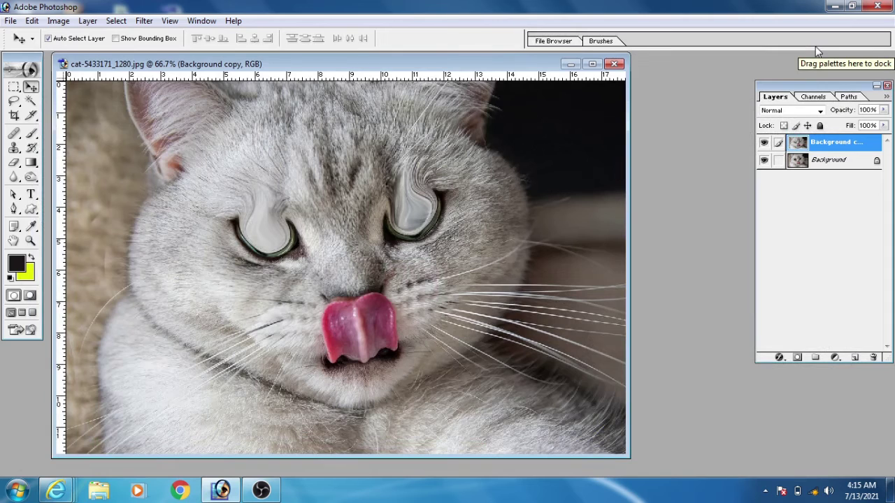
Toggle the duplicate layer's visibility to compare closed and open eyes, leaving the layer hidden.
double_click(829, 143)
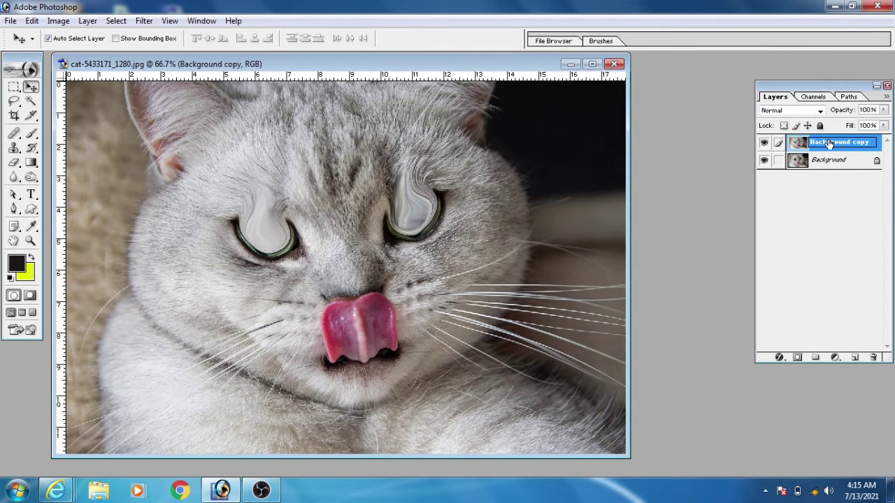
key(Return)
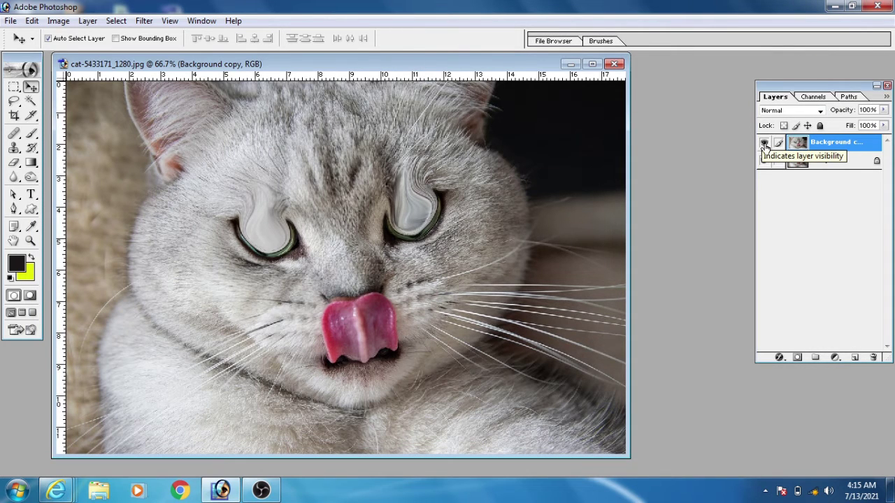
click(764, 144)
click(765, 144)
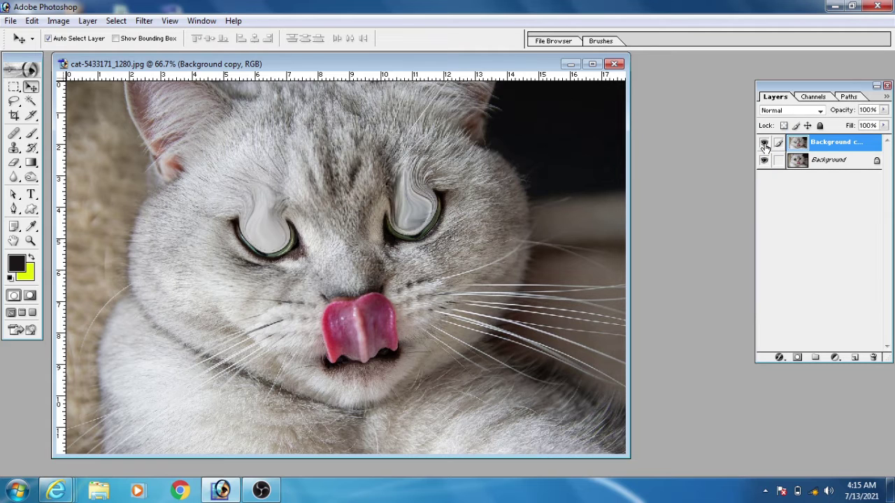
click(765, 145)
click(764, 144)
click(764, 145)
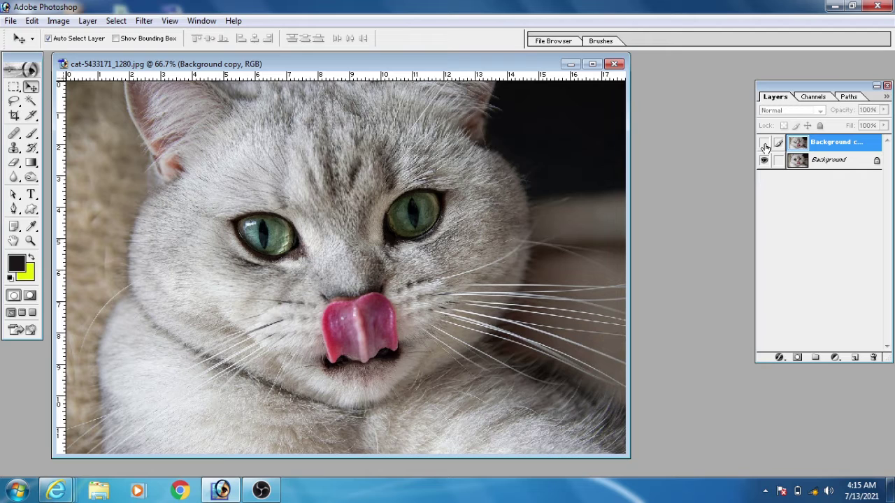
click(765, 145)
click(764, 145)
Transfer the layered cat image to Adobe ImageReady for animating.
click(19, 331)
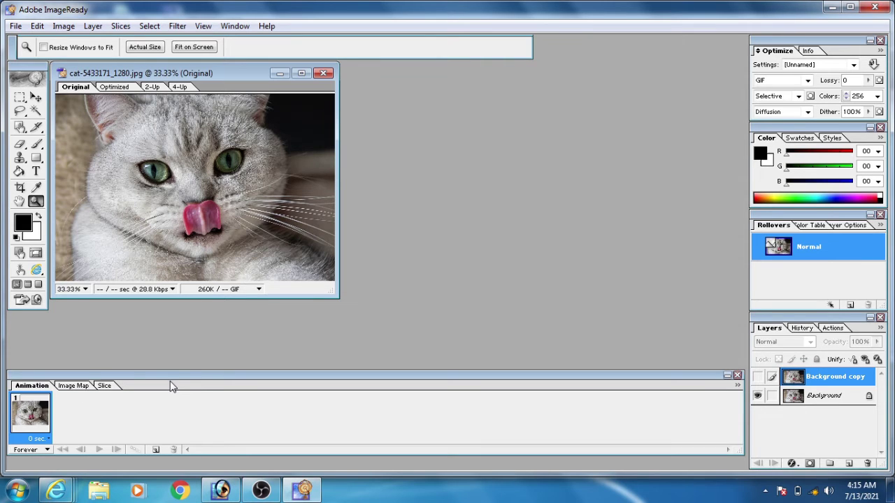
click(237, 28)
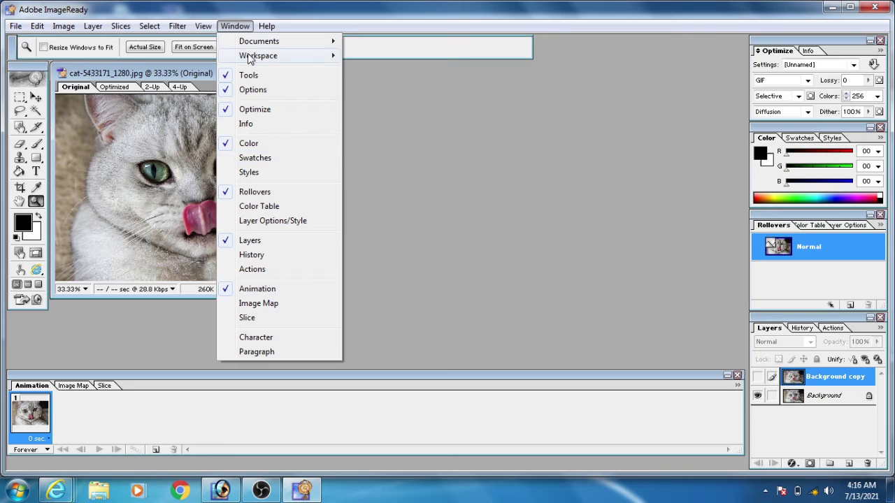
click(236, 28)
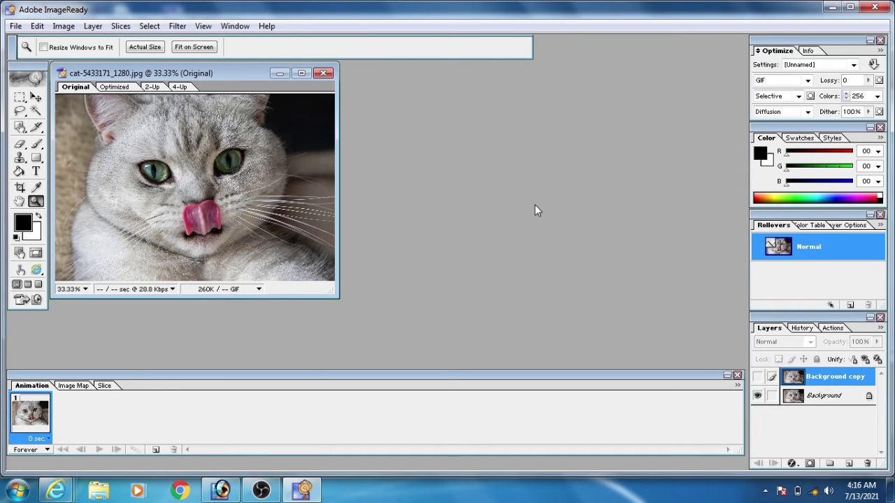
Add a second animation frame with the Background copy layer visible, and preview the blinking playback.
click(155, 451)
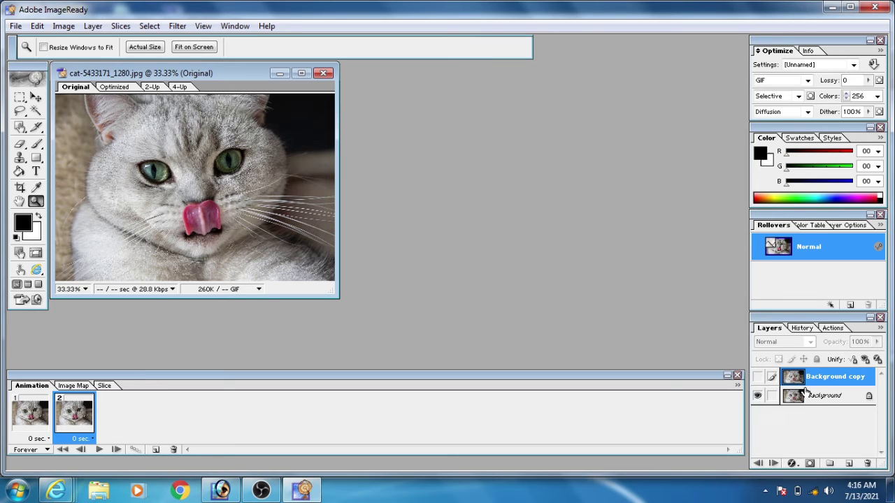
click(758, 378)
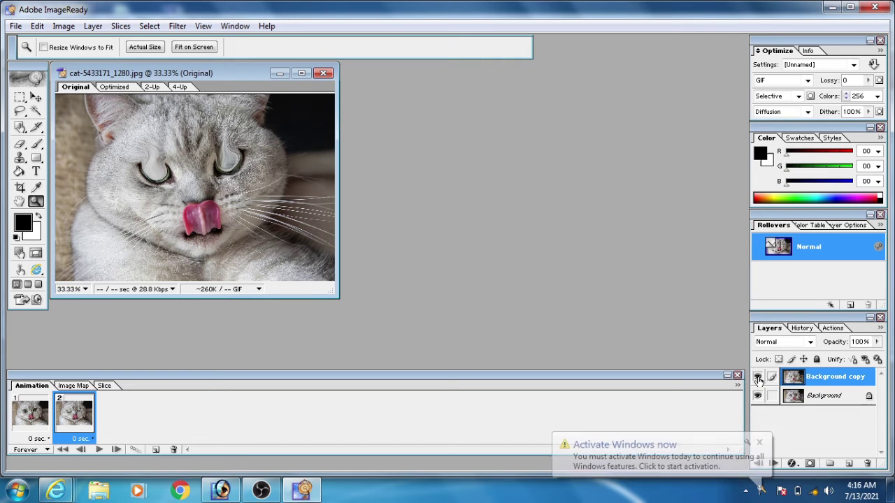
click(98, 451)
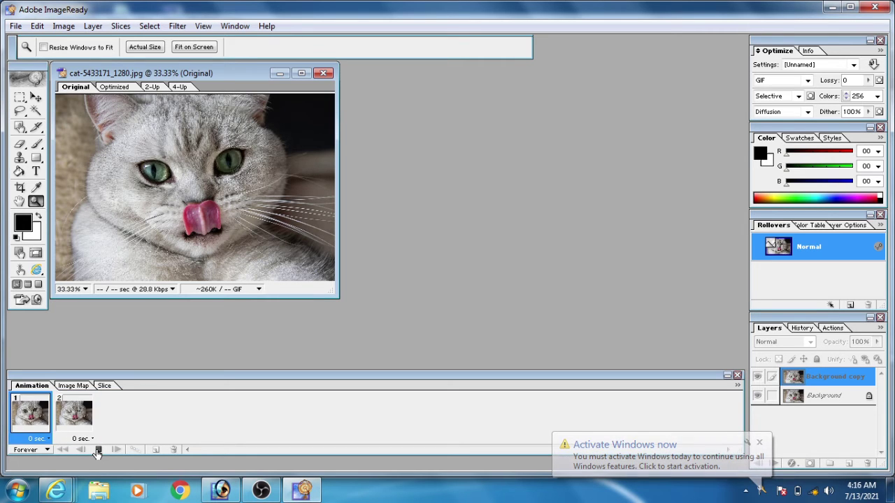
click(98, 451)
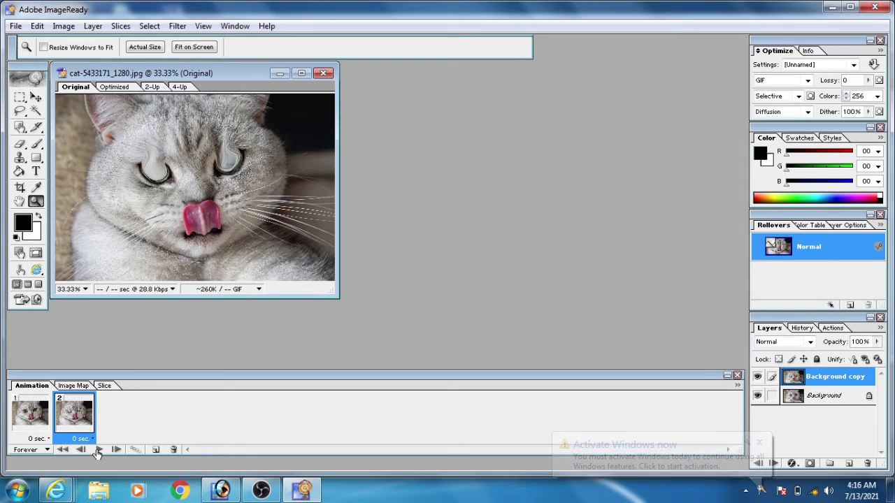
click(98, 452)
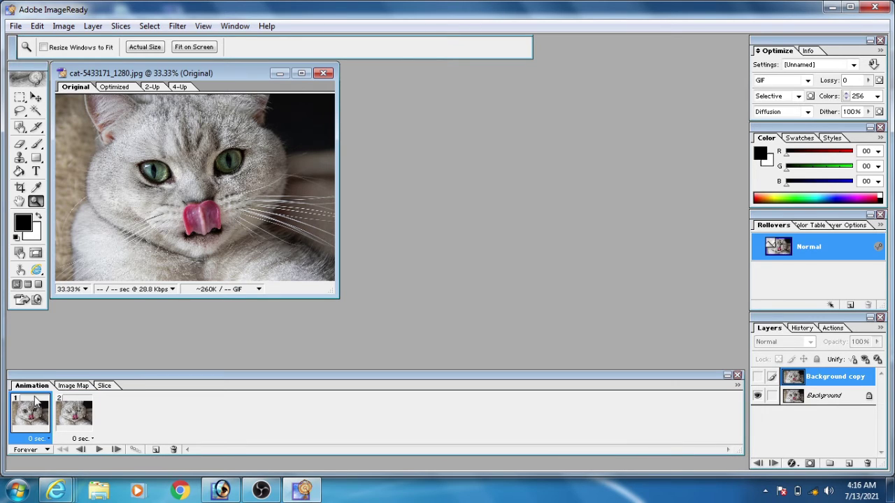
Set the first frame's delay to 1.0 second and play the animation to check its timing.
click(49, 440)
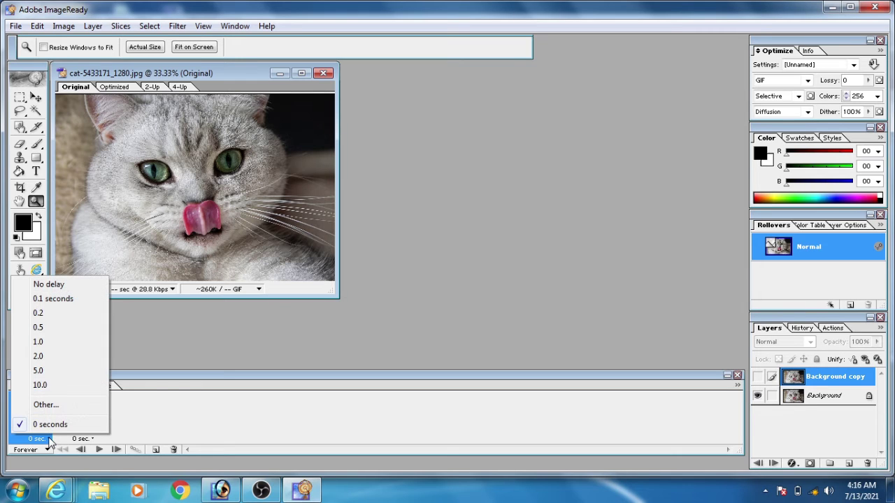
click(38, 342)
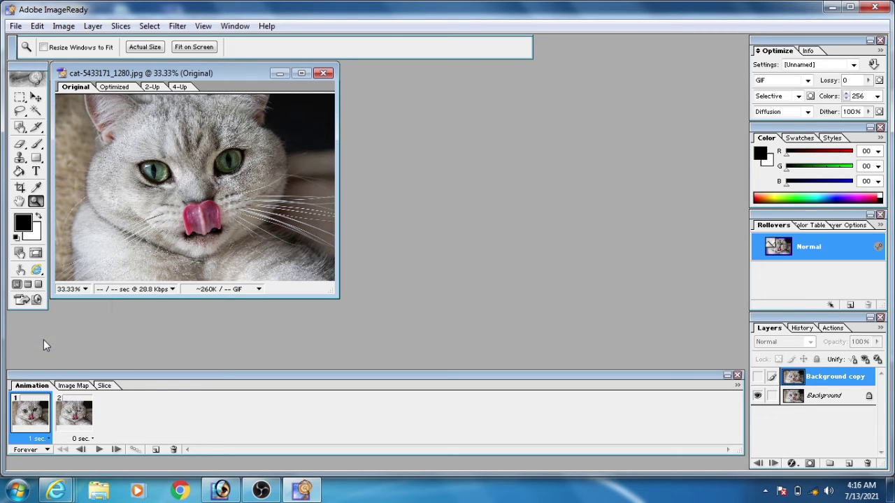
click(75, 412)
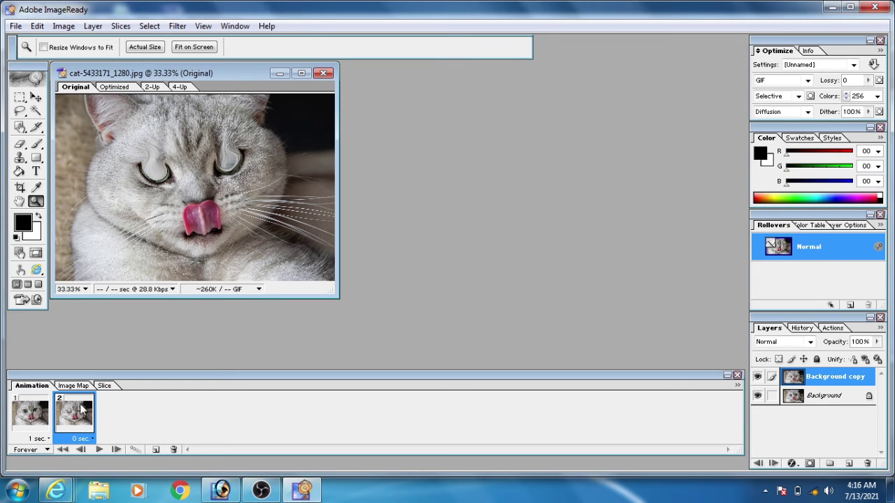
click(99, 450)
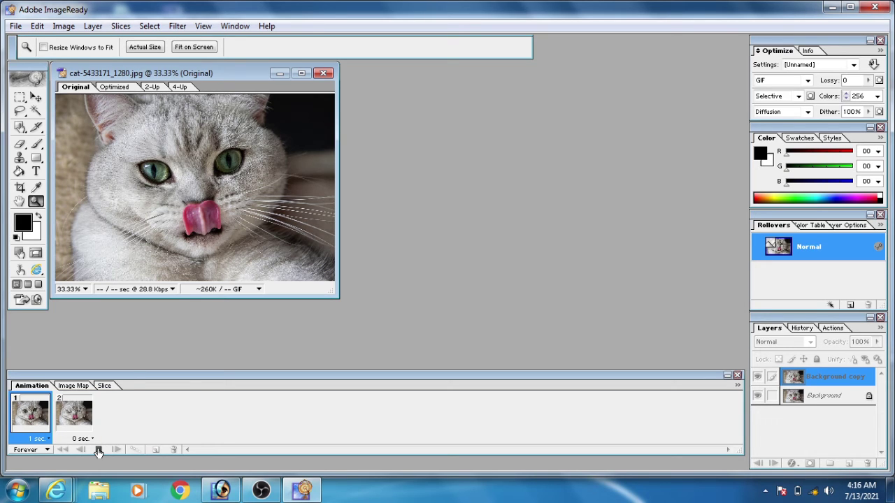
click(98, 450)
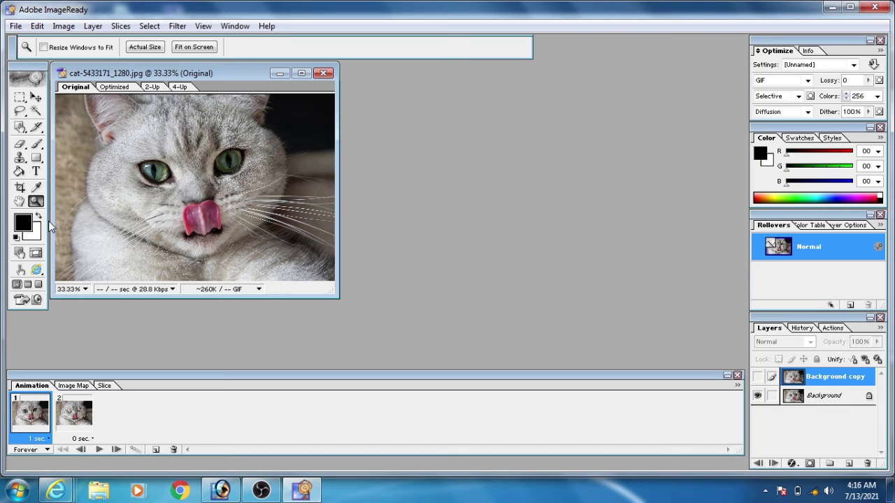
Save the optimized animation to the Desktop as an images-only GIF named "animatted cat", replacing the existing file.
click(15, 26)
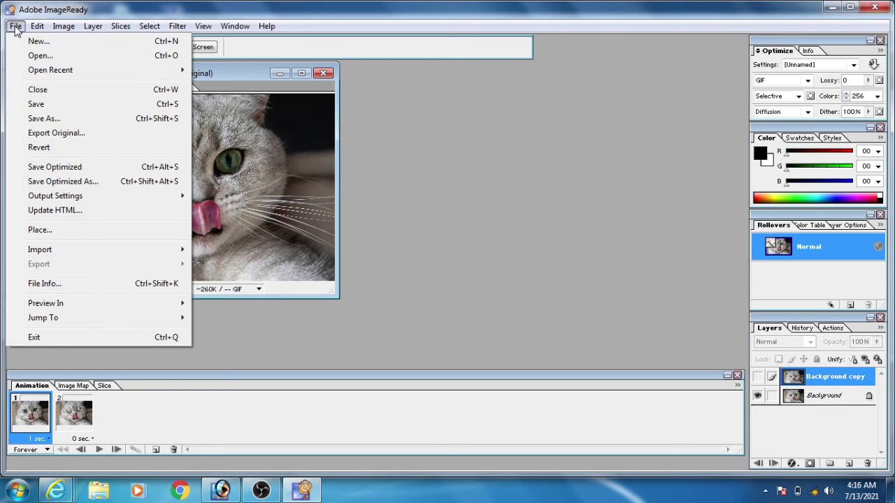
click(114, 187)
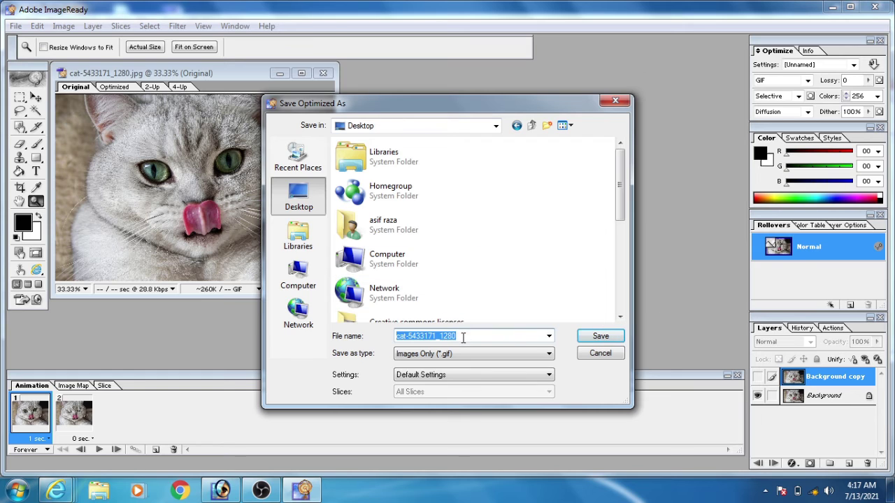
drag(463, 338, 327, 332)
text(anim)
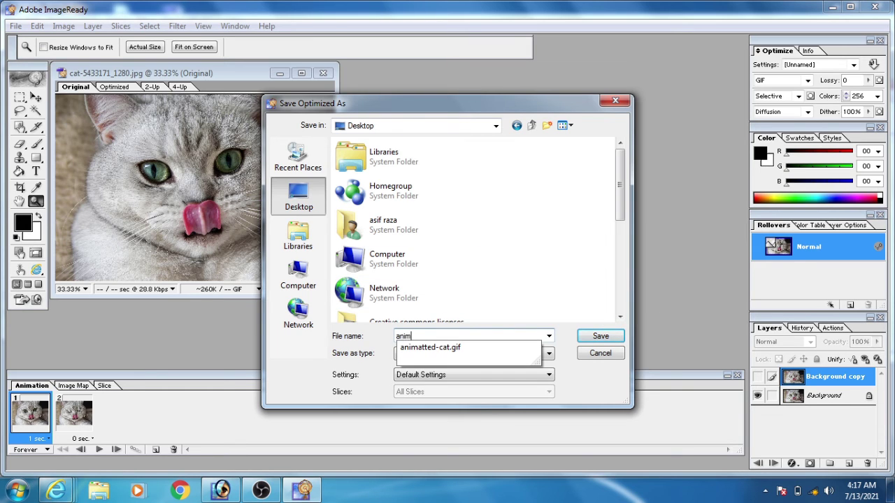
text(atted cat)
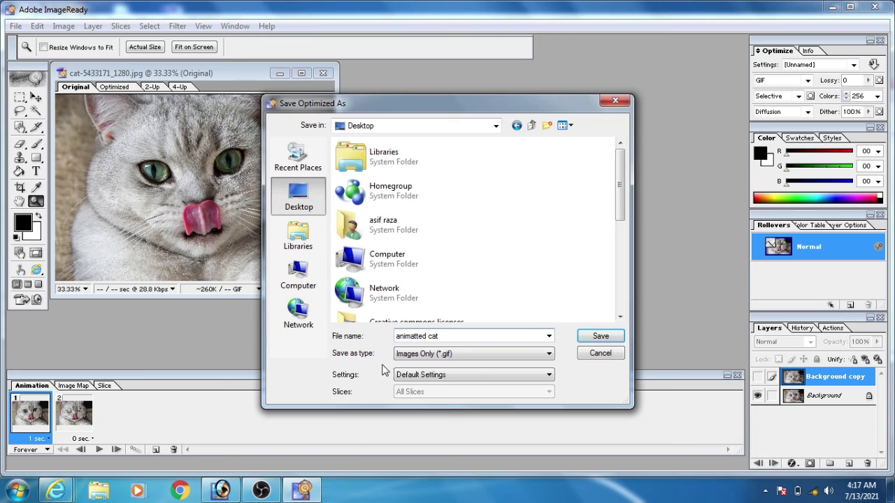
click(602, 337)
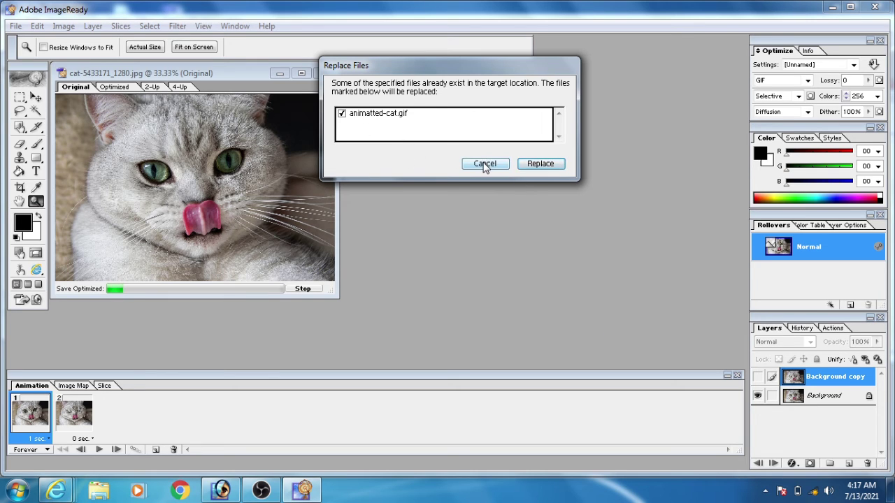
click(532, 164)
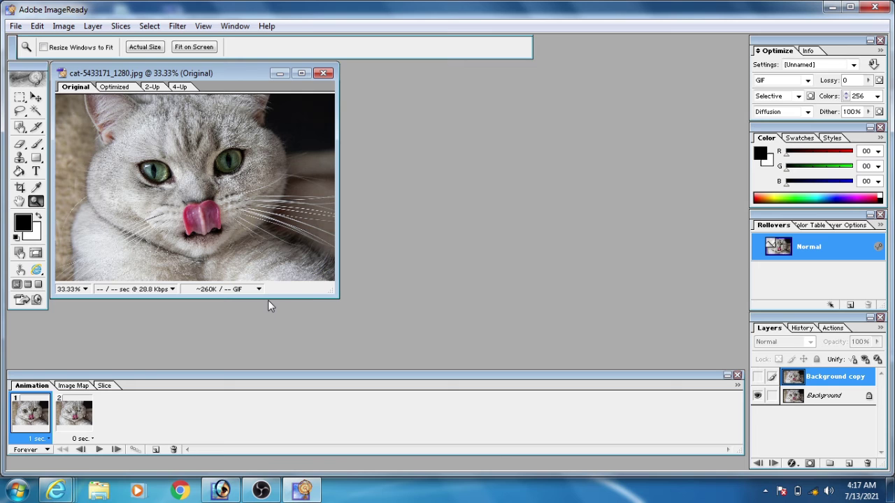
Minimize both editing programs and open the saved cat GIF from the desktop to view the animation.
click(832, 8)
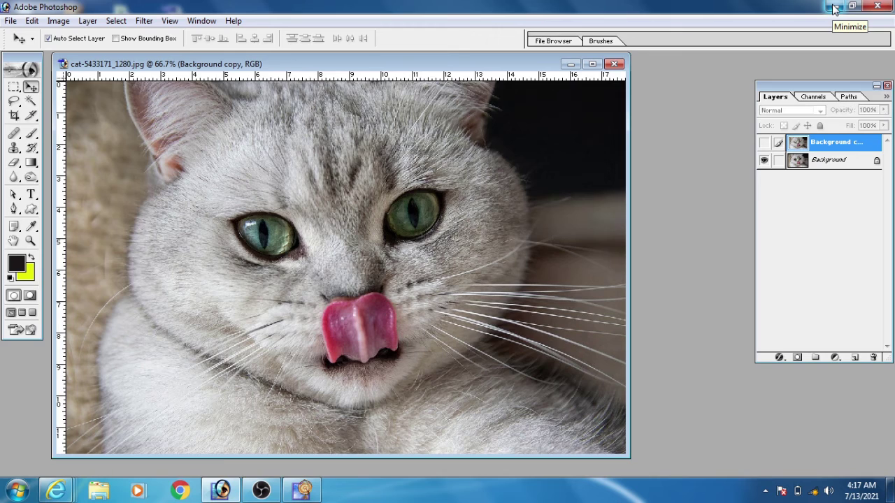
click(835, 8)
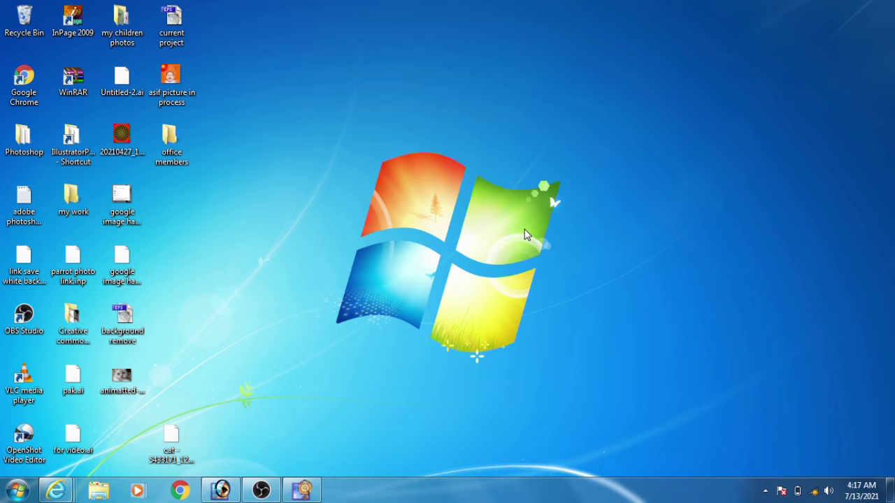
double_click(120, 383)
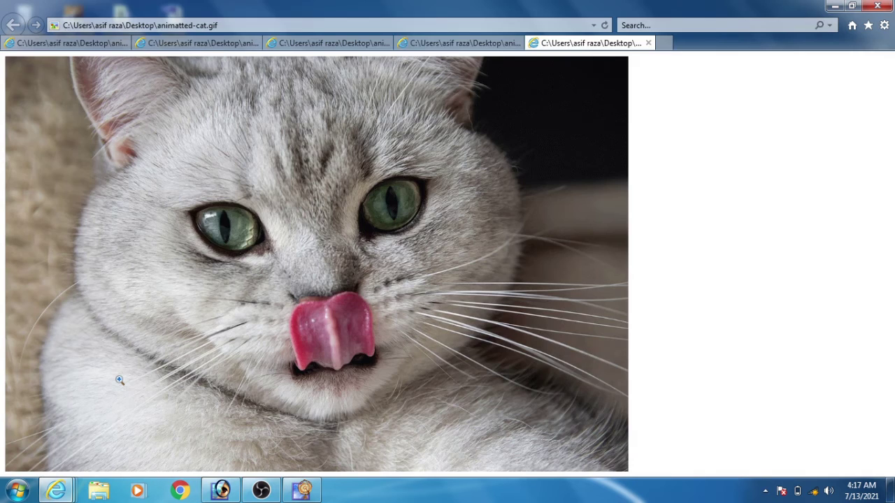